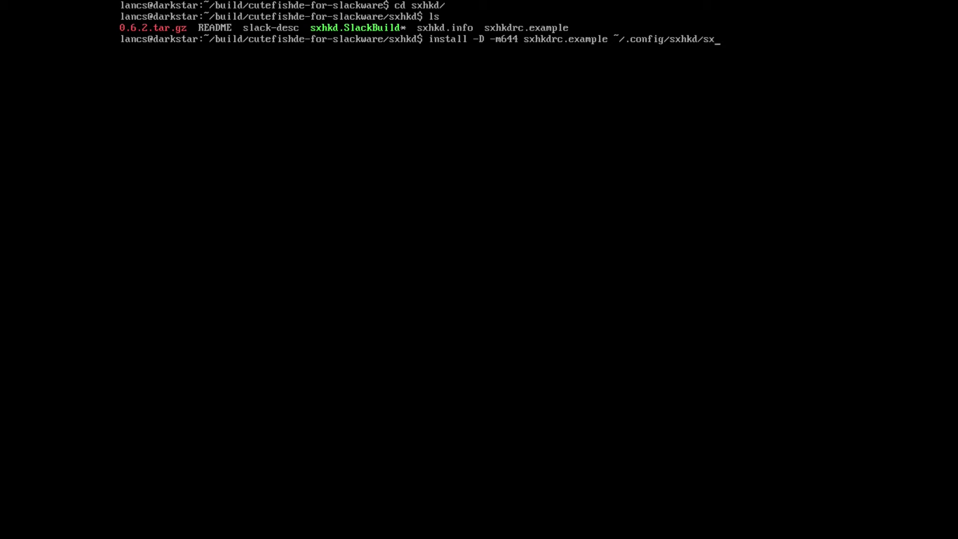
Install sxhkdrc.example to ~/.config/sxhkd/sxhkdrc with mode 644, and return to the home directory with a cleared terminal
type("hkdrc")
key("Return")
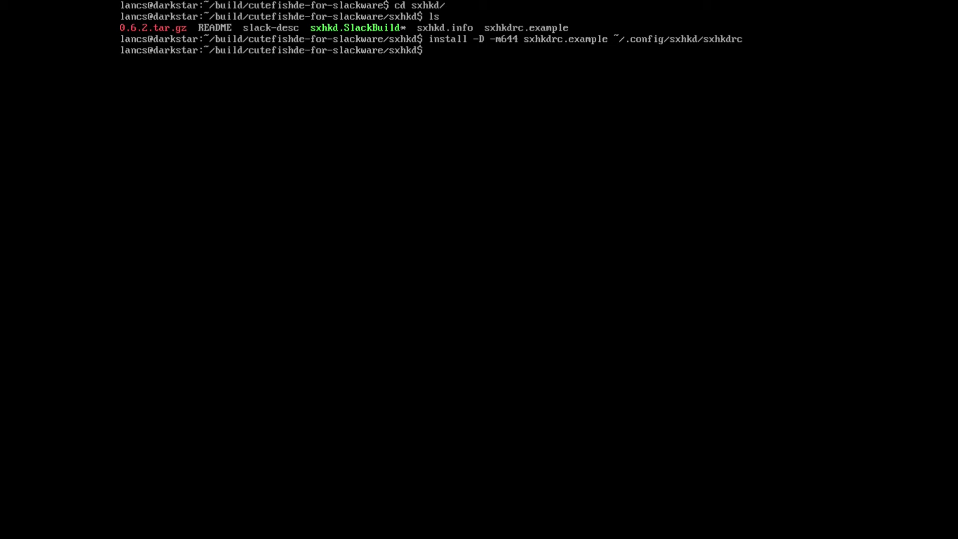
type("cd")
key("Return")
type("clear")
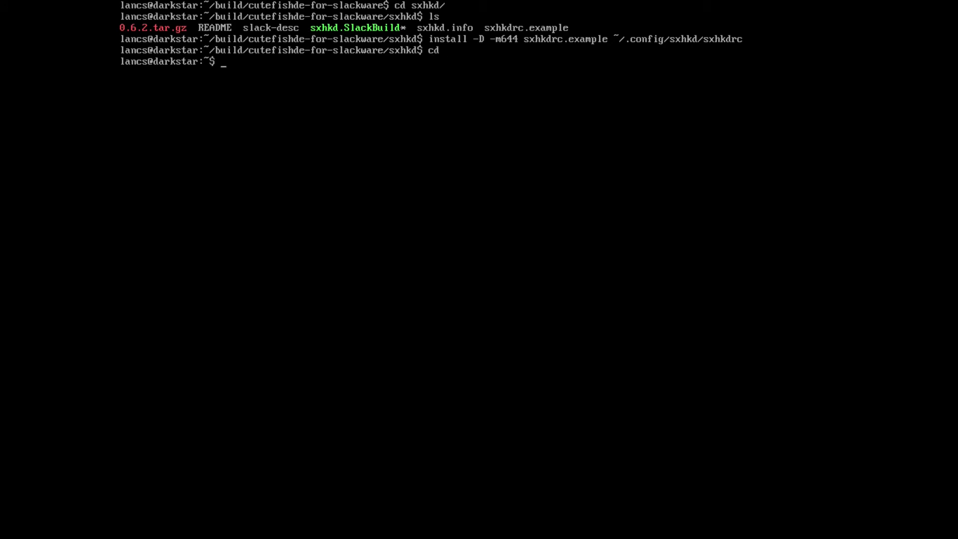
key("Return")
Run xwmconfig and set xinitrc.cutefish as the default window manager for X
type("xwmconfig")
key("Return")
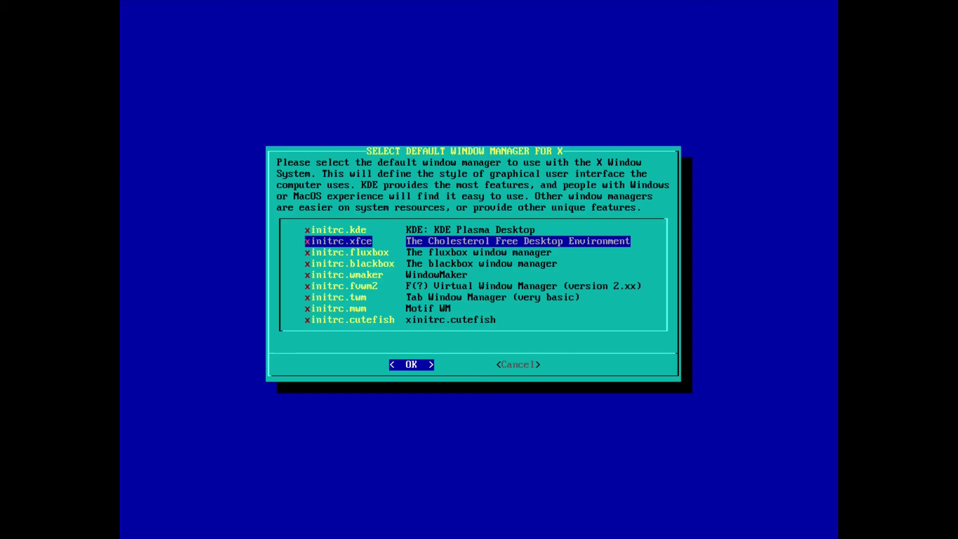
key("Down")
key("Down")
key("Down")
key("Down")
key("Down")
key("Down")
key("Down")
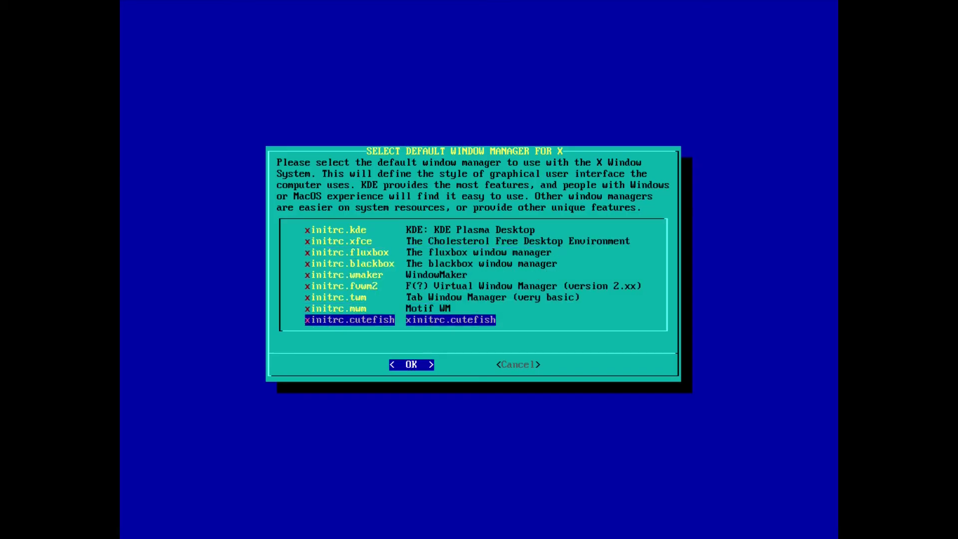
key("Return")
Clear the terminal and start the graphical session with startx
type("clear")
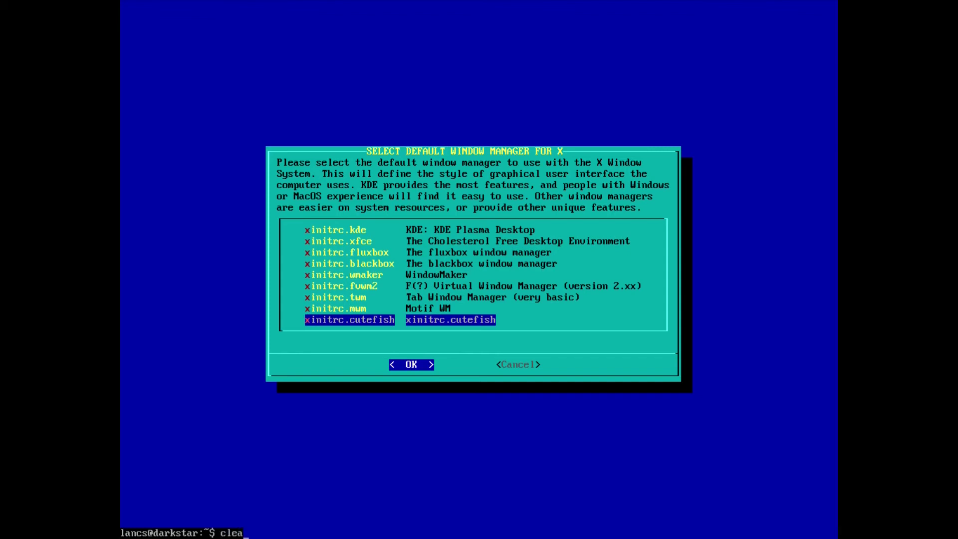
key("Return")
type("sta")
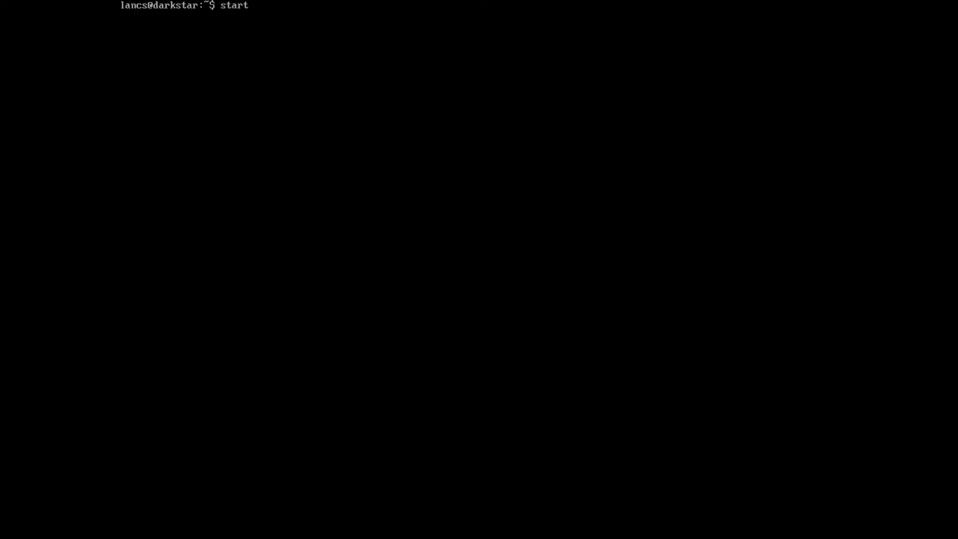
type("rtx")
key("Return")
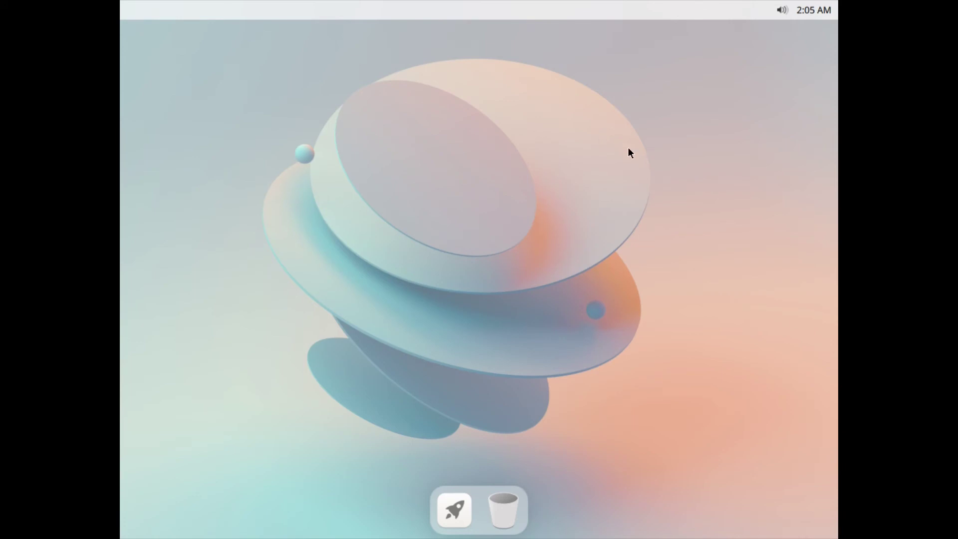
Open the desktop settings and set the display resolution to 1920x1080
left_click(782, 10)
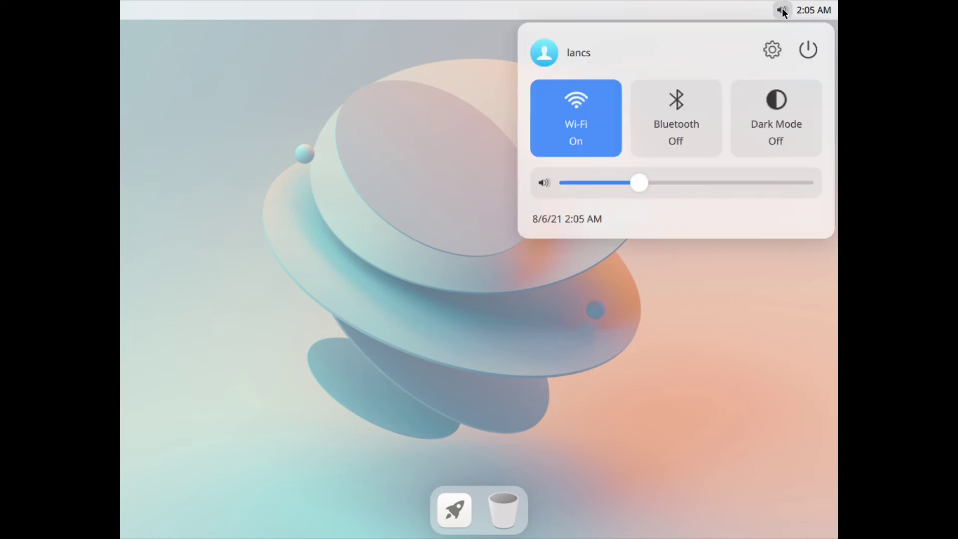
left_click(771, 49)
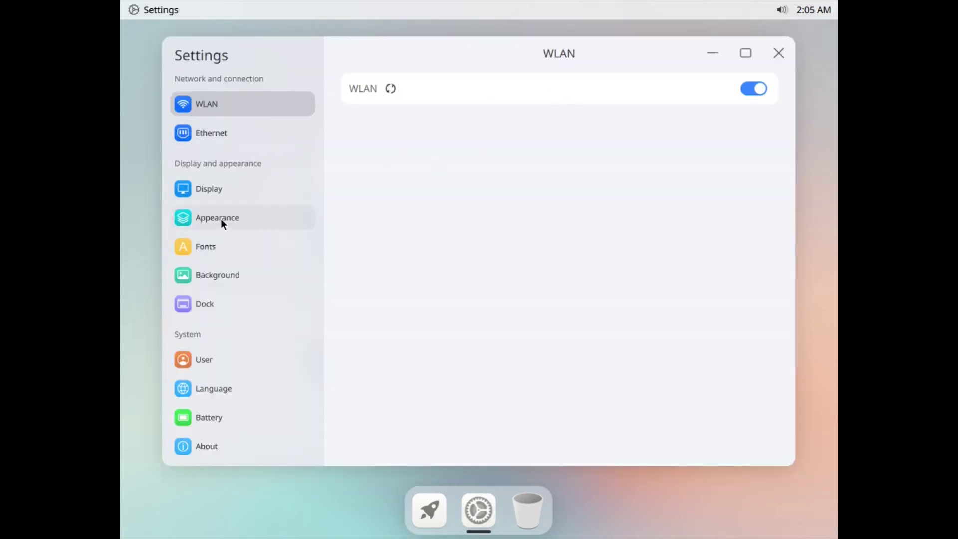
left_click(208, 189)
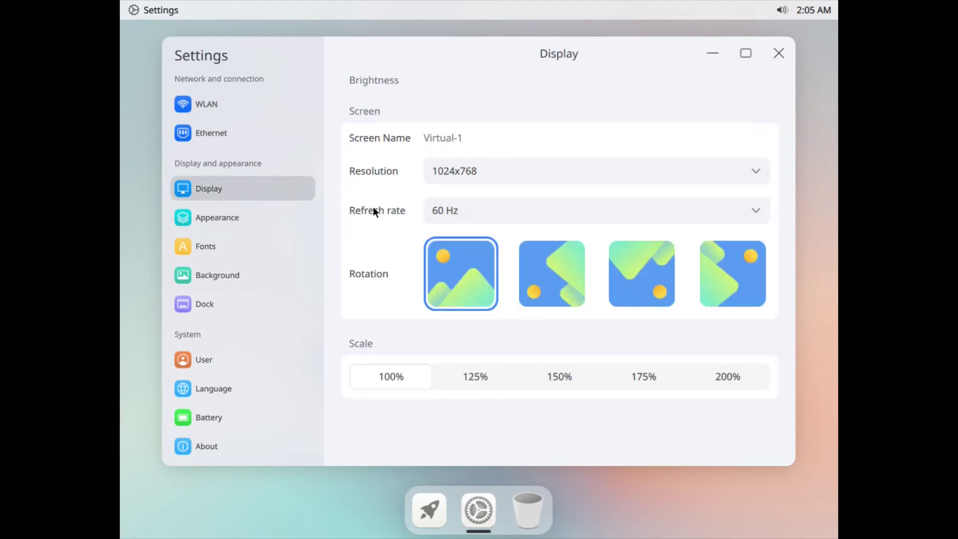
left_click(595, 172)
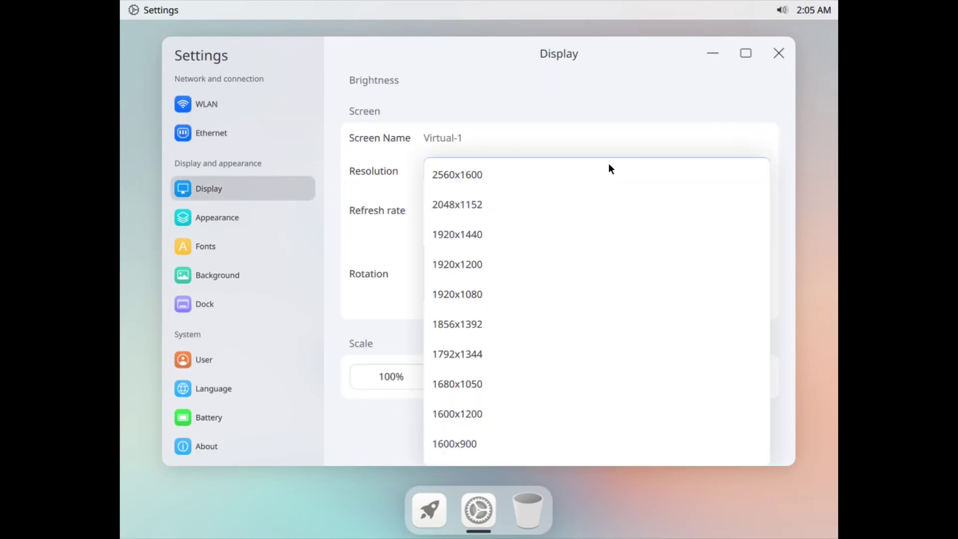
left_click(481, 294)
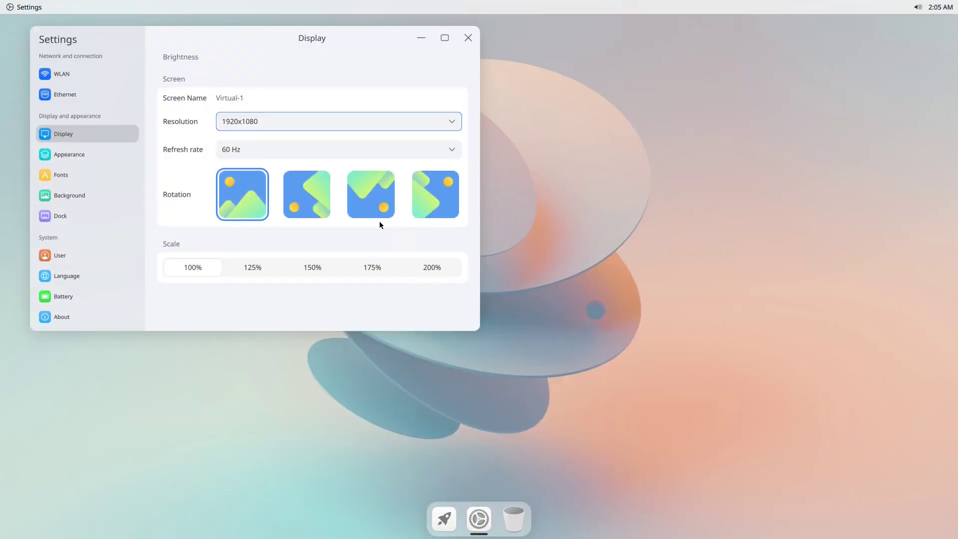
Apply the Dark theme and set the blue-purple abstract picture with the orange corner as the desktop background
left_click(73, 155)
left_click(250, 106)
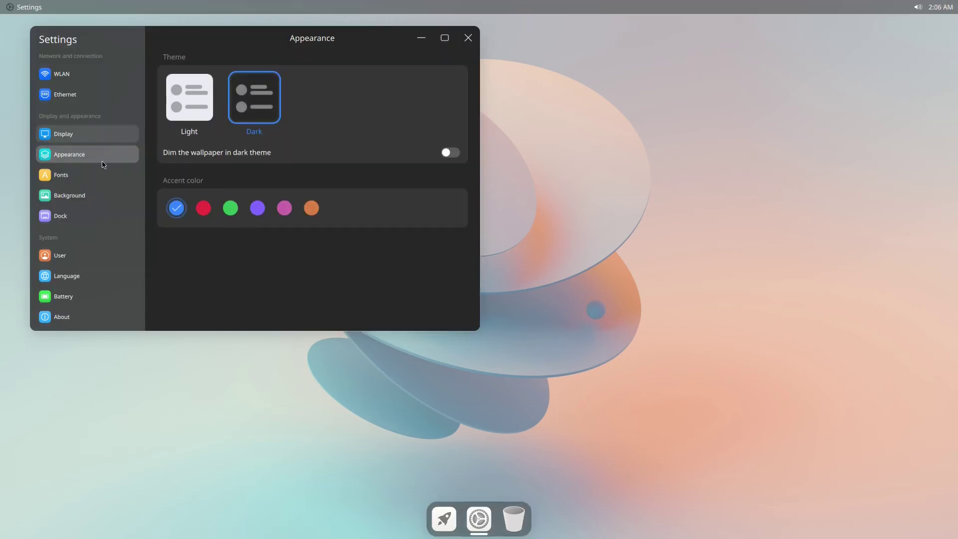
left_click(74, 197)
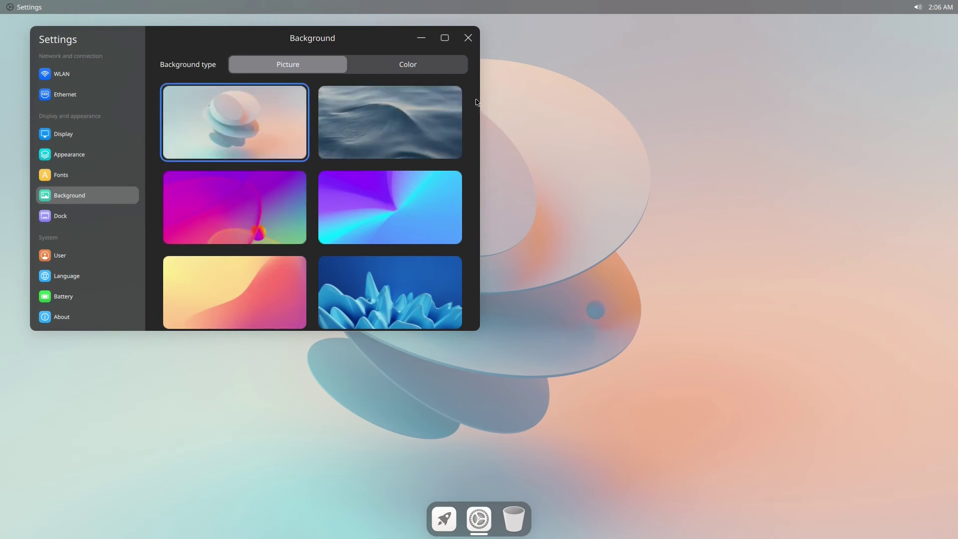
left_click_drag(479, 83, 489, 202)
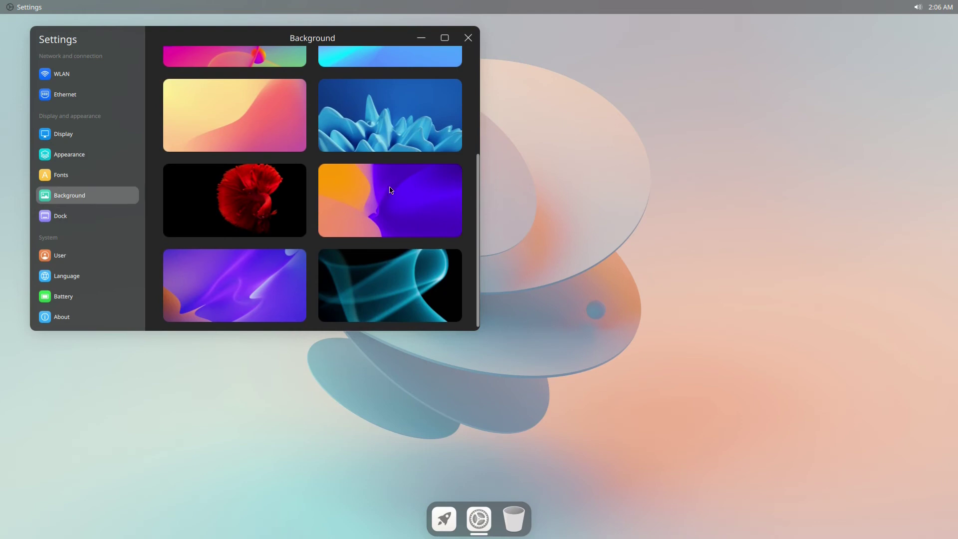
left_click(262, 266)
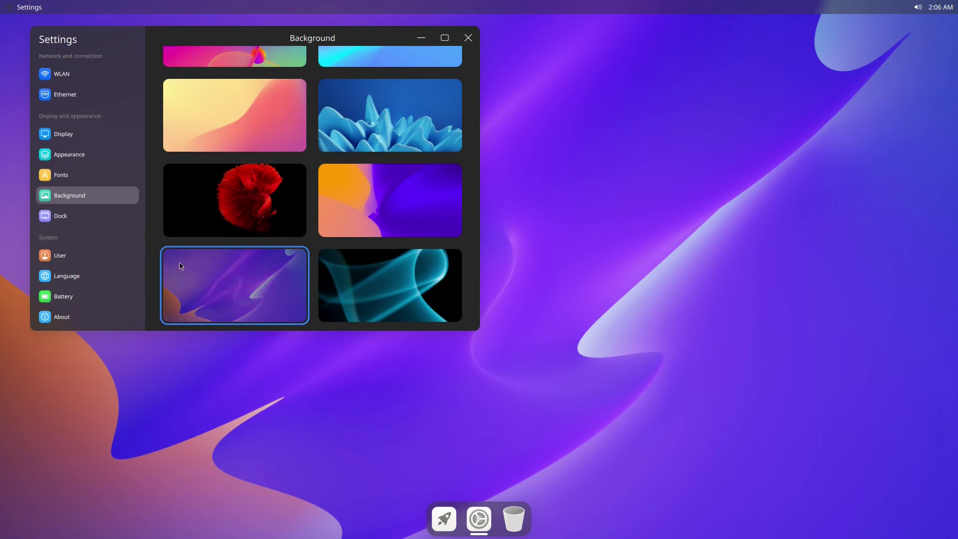
View the font settings and set the system language to English (United Kingdom)
left_click(61, 178)
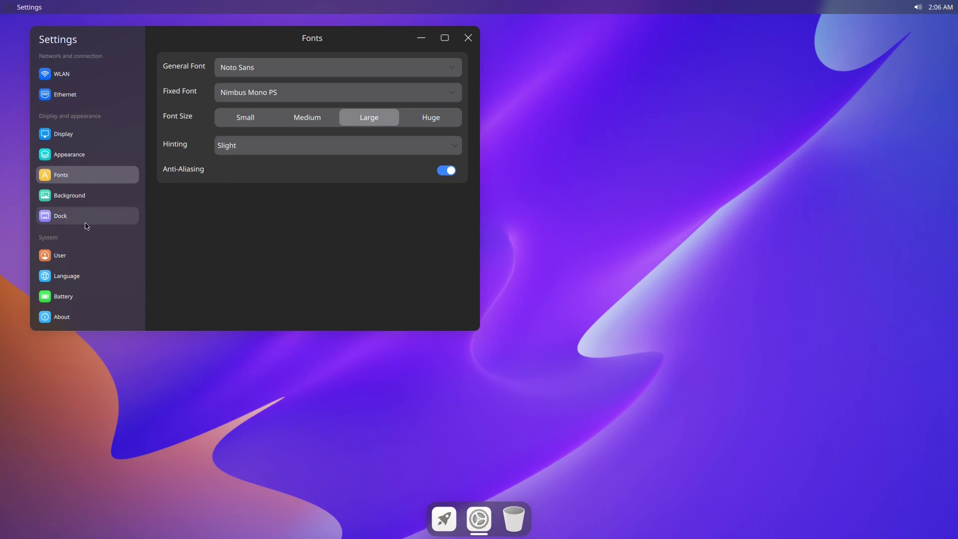
left_click(78, 281)
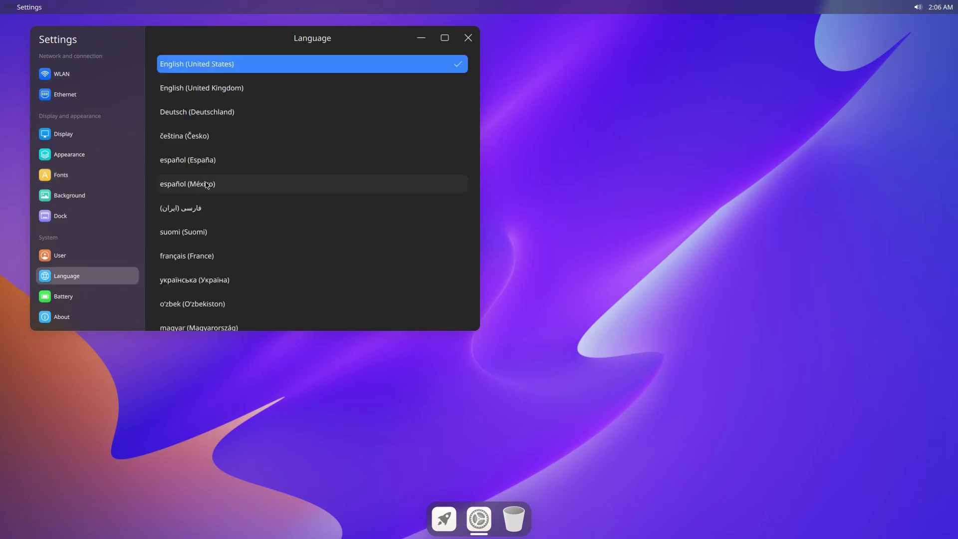
left_click(228, 93)
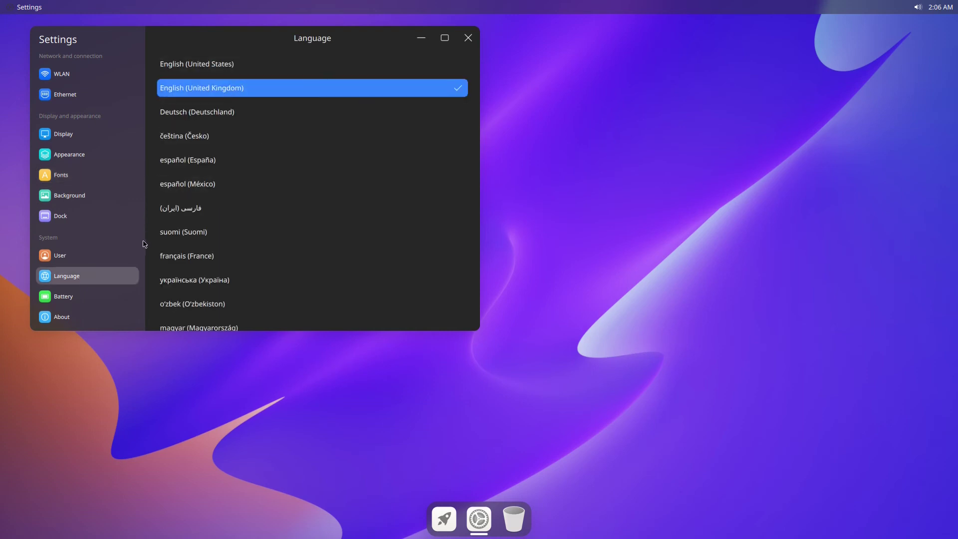
Show the system's About information and move the Settings window to the desktop's left edge, lower down
left_click(57, 321)
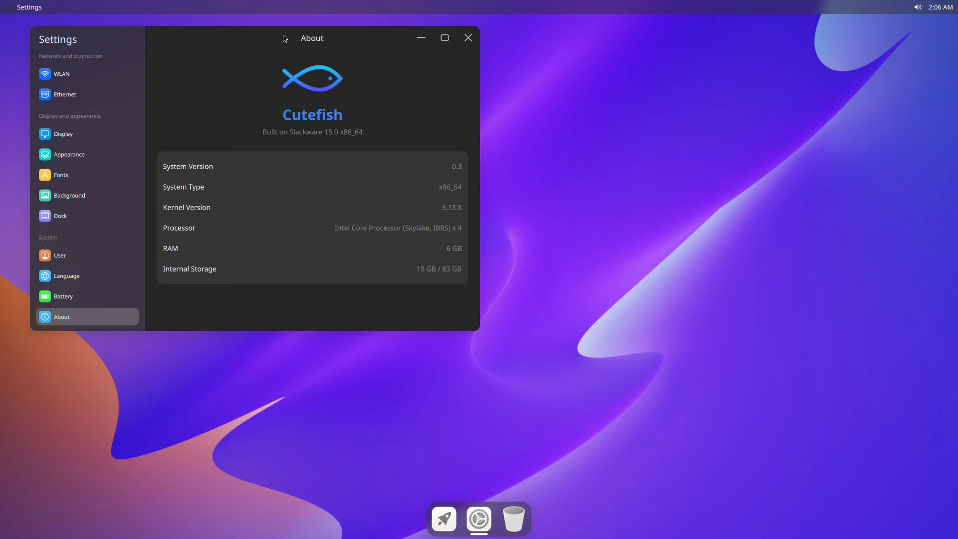
left_click_drag(257, 57, 252, 125)
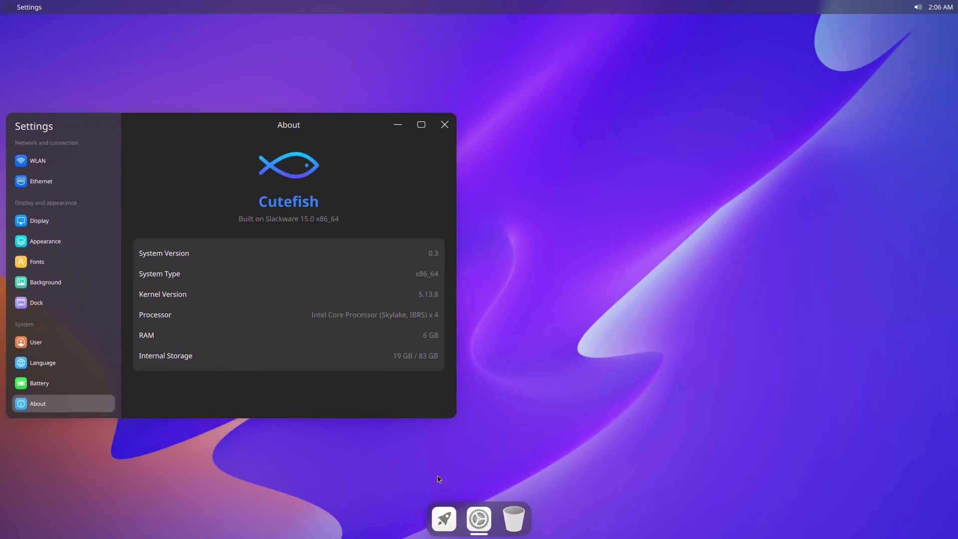
Find and open the File Manager, place its window beside Settings, and enlarge it slightly
left_click(445, 520)
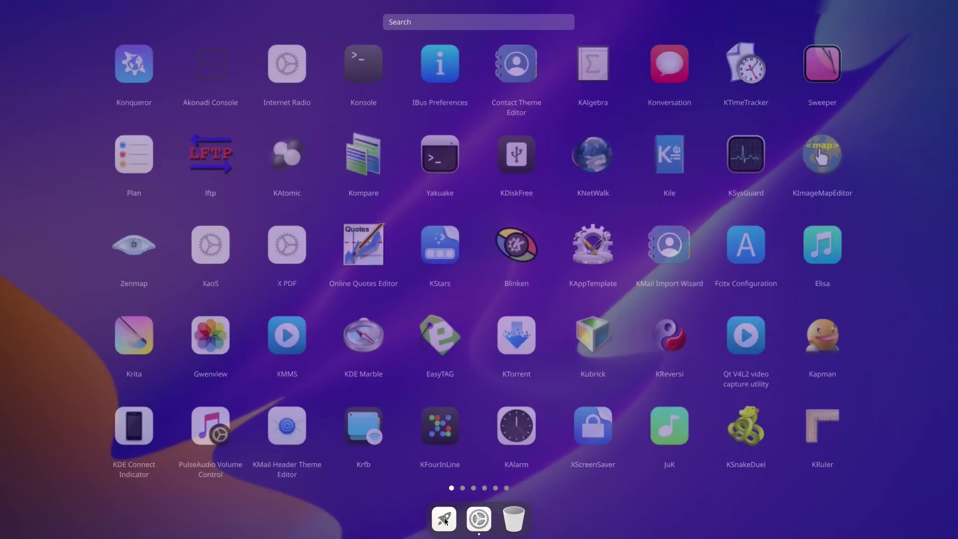
type("file")
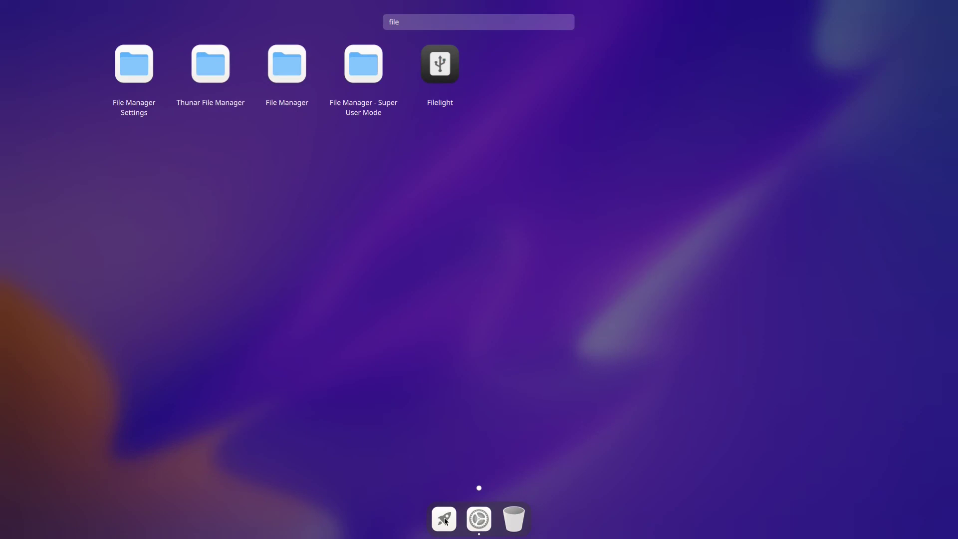
left_click(287, 68)
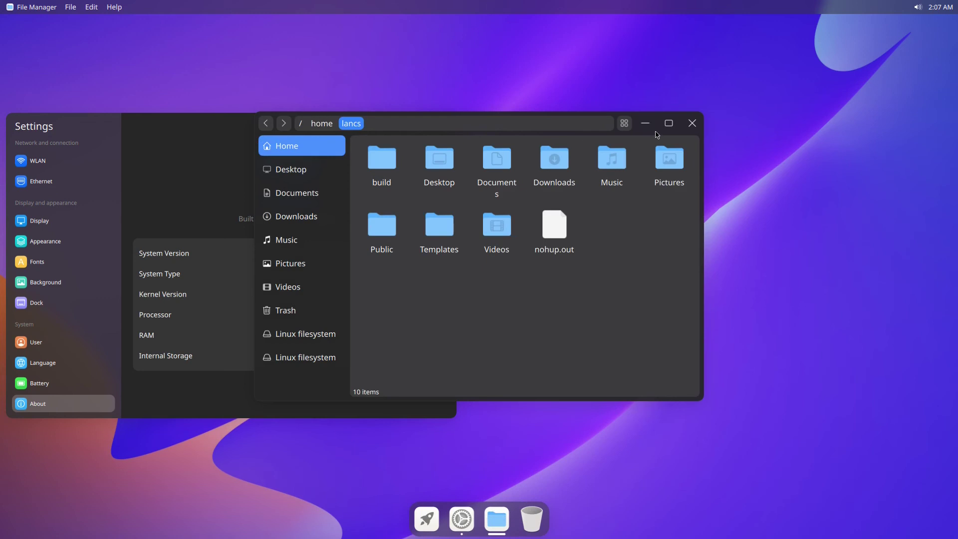
left_click_drag(762, 136, 887, 132)
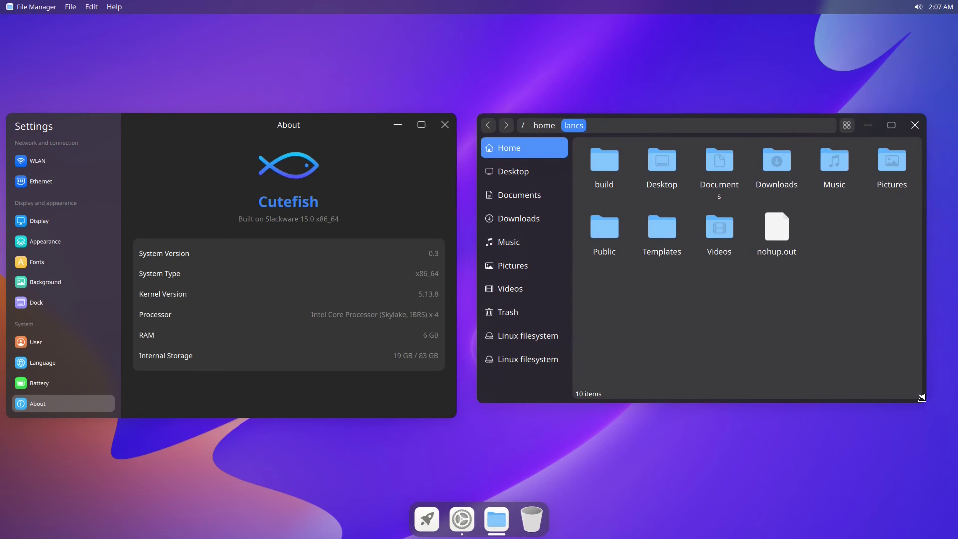
left_click_drag(927, 403, 932, 416)
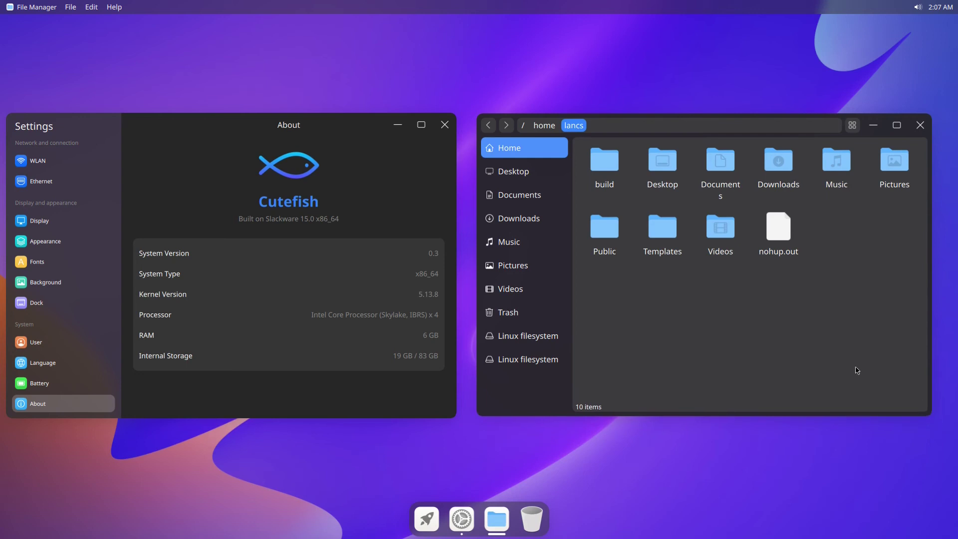
Pin the File Manager to the dock
right_click(501, 526)
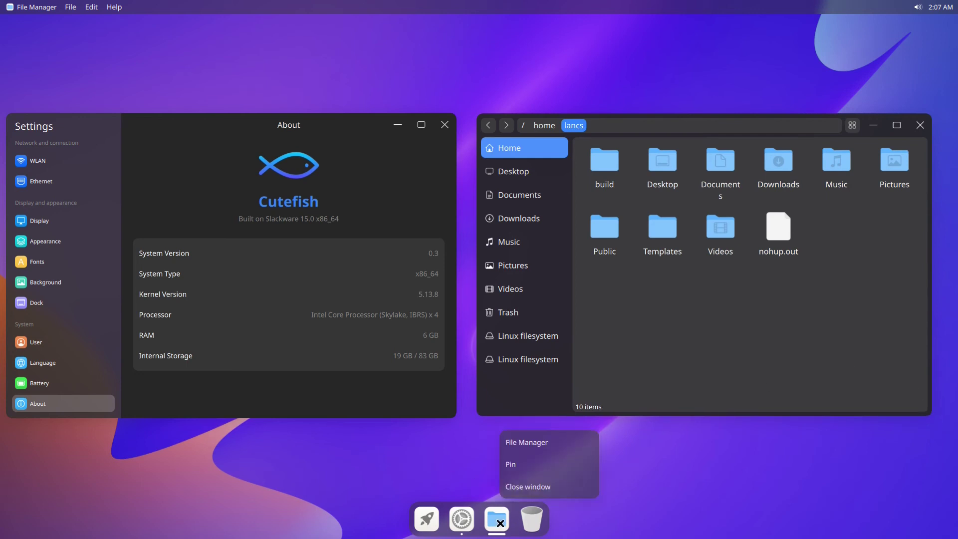
left_click(510, 467)
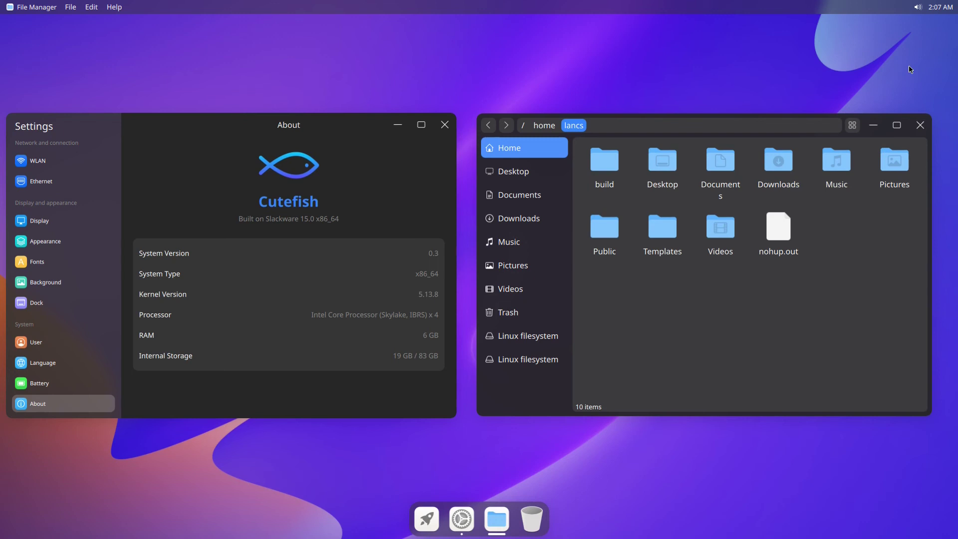
Capture a full-screen screenshot and save it as a PNG image in the Pictures folder under the suggested name
key("Print")
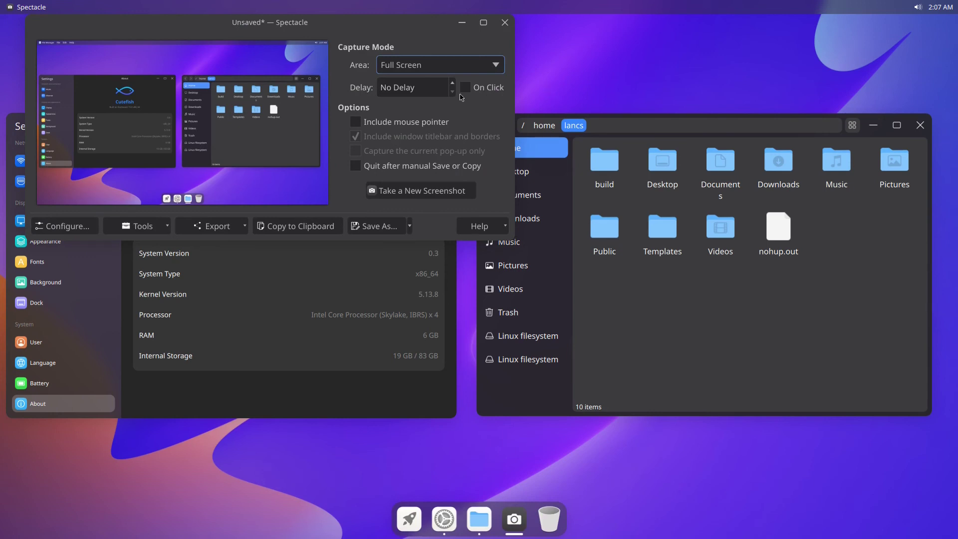
left_click(370, 234)
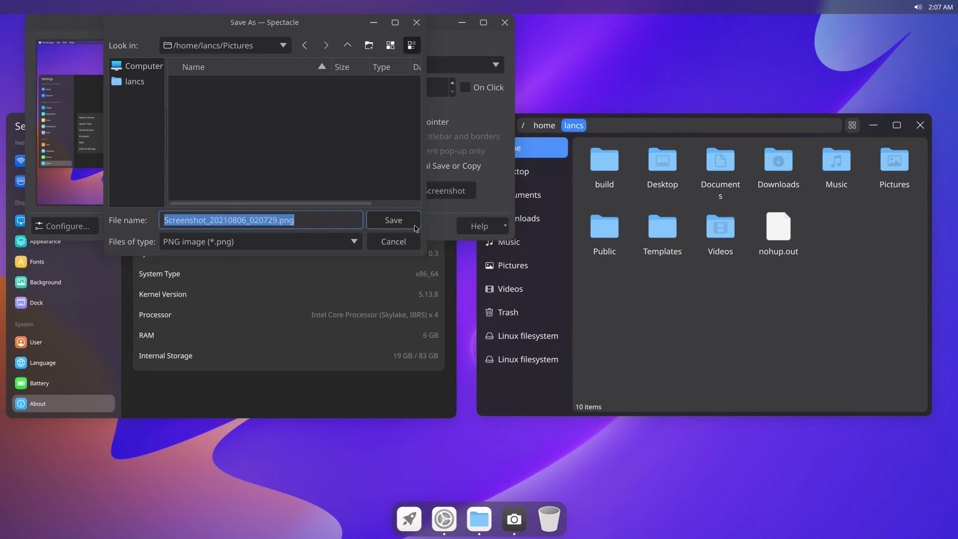
left_click(398, 220)
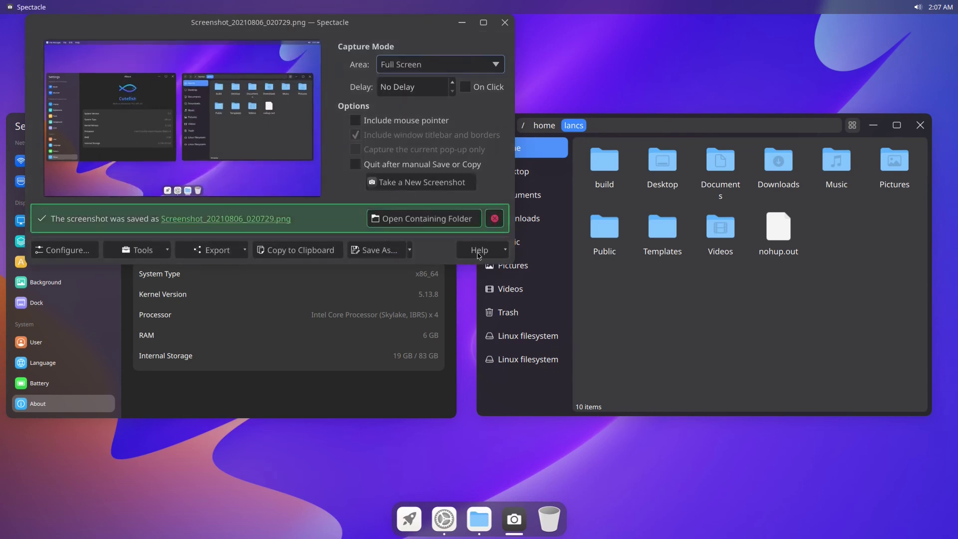
Pin Spectacle to the dock, and close the Spectacle and File Manager windows
right_click(515, 531)
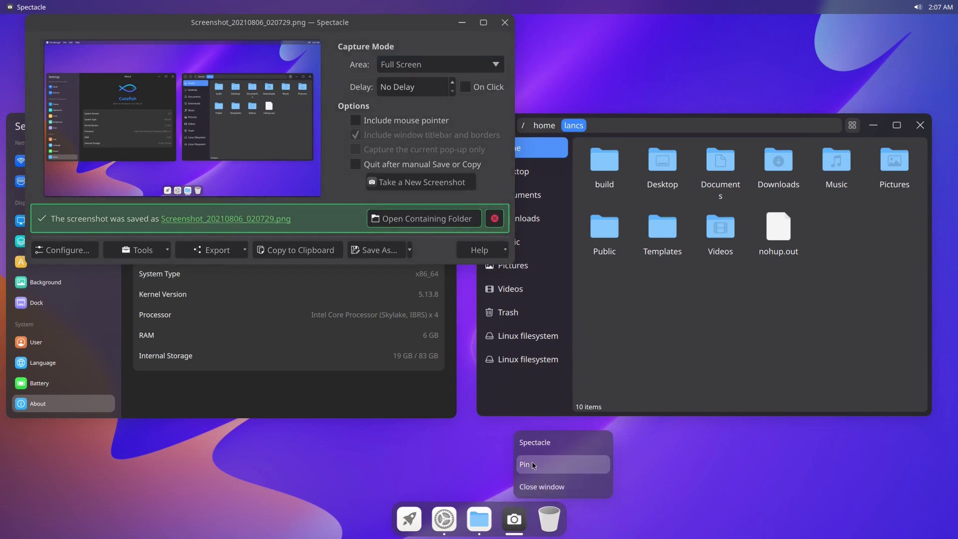
left_click(532, 465)
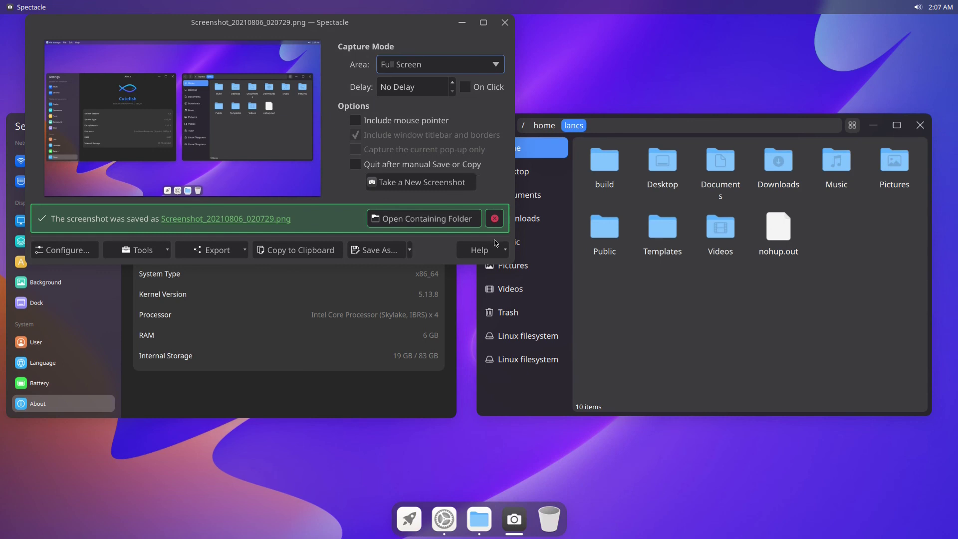
left_click(506, 21)
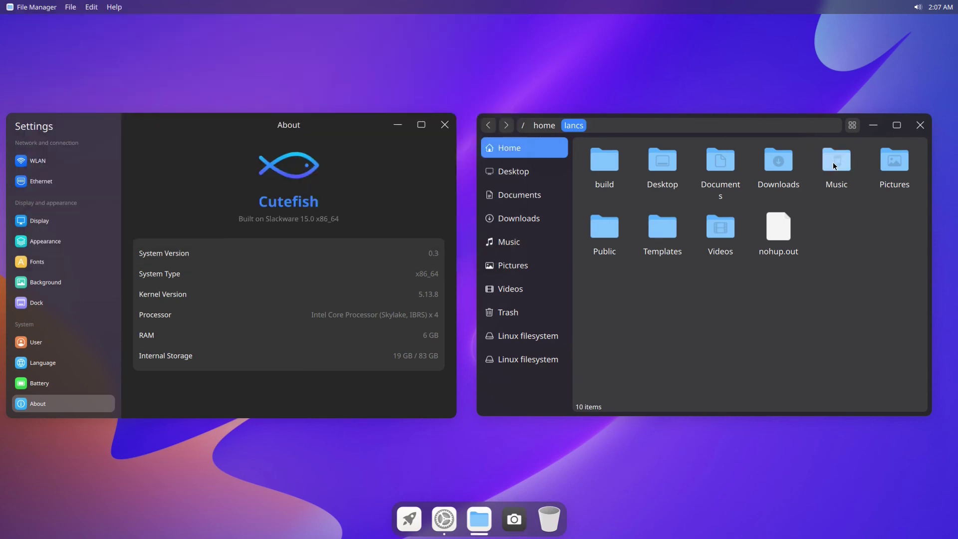
left_click(921, 126)
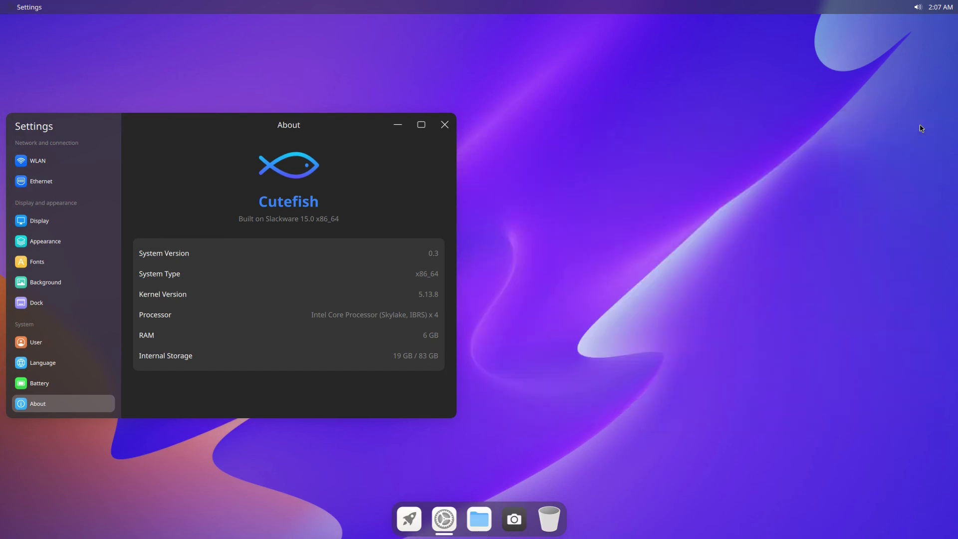
Close Settings, open a Konsole terminal, move it up and to the left, and greatly enlarge its window
left_click(445, 125)
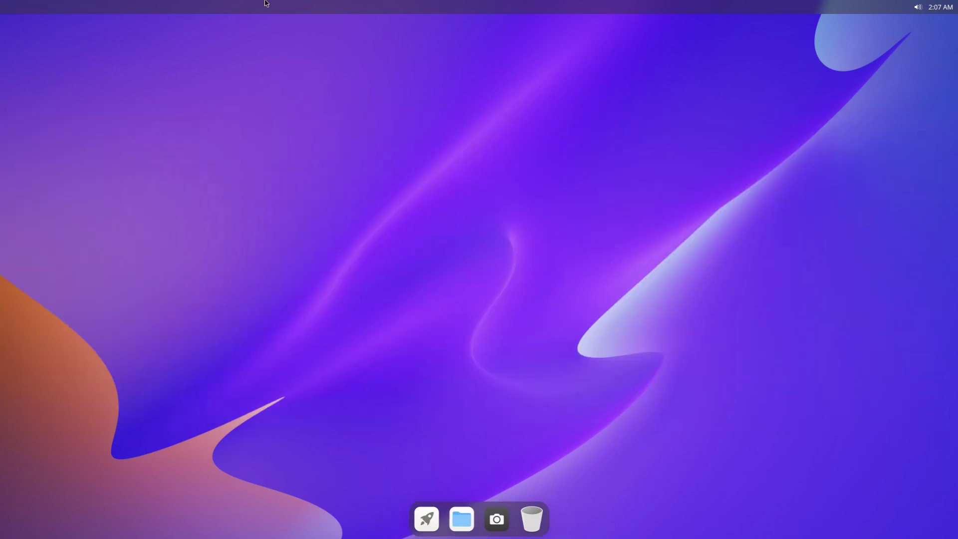
key("super+Return")
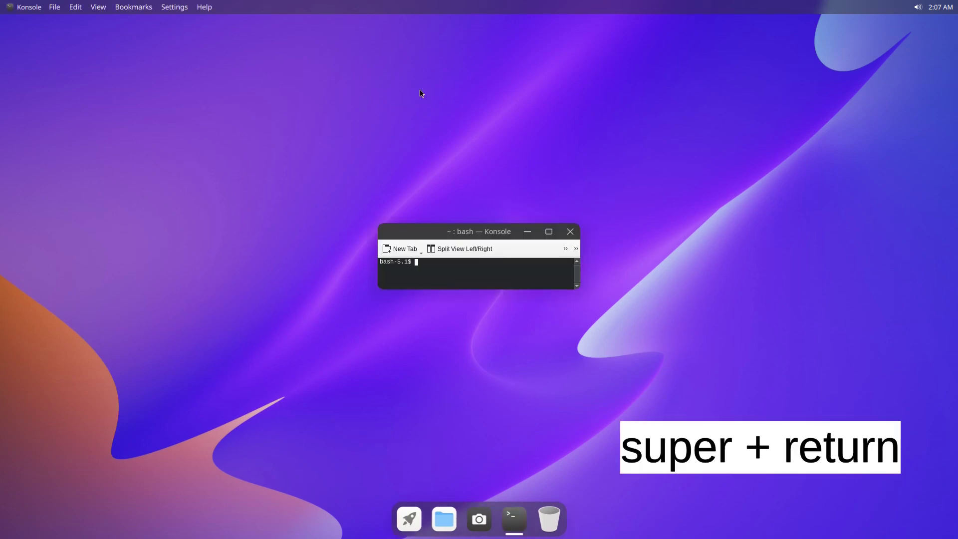
left_click_drag(423, 232, 273, 101)
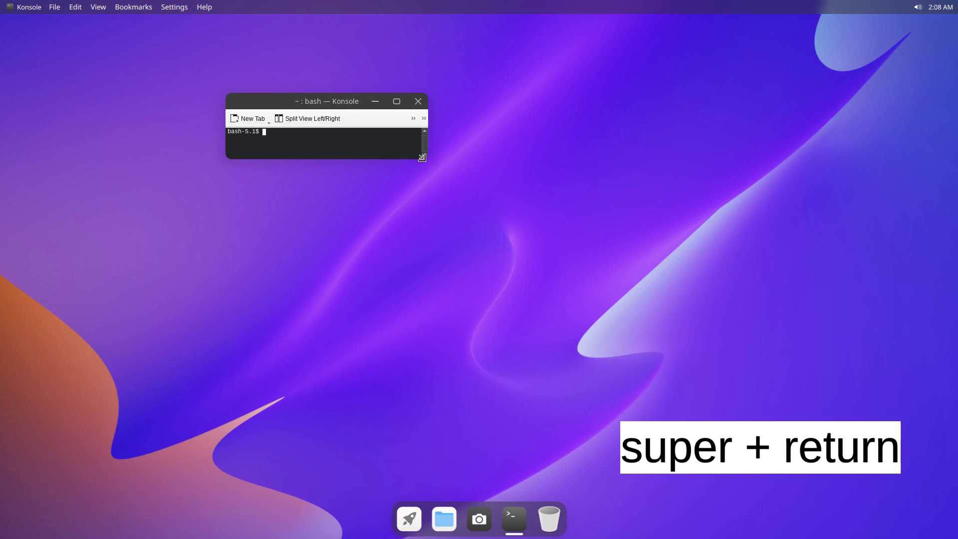
left_click_drag(422, 158, 773, 460)
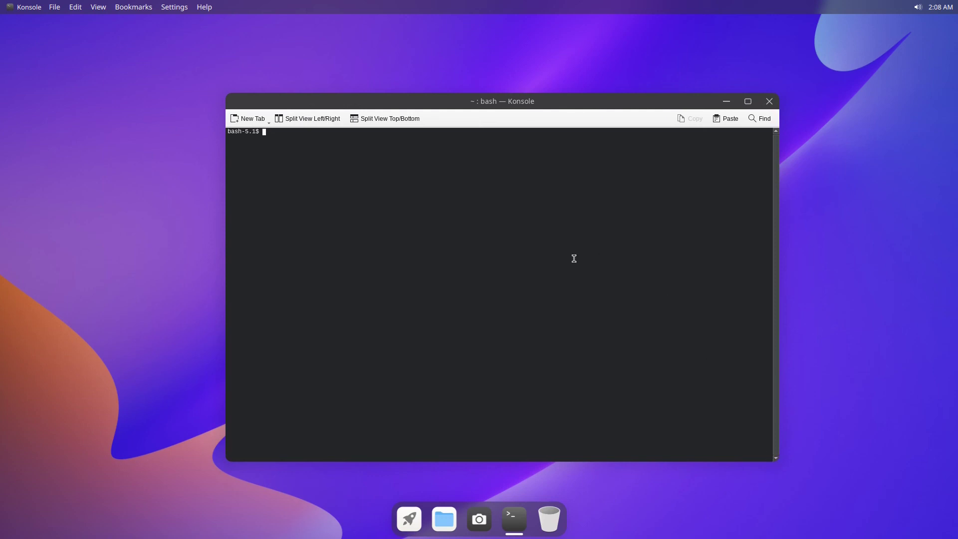
Create a new profile in the Konsole configuration and name it snuk
left_click(167, 7)
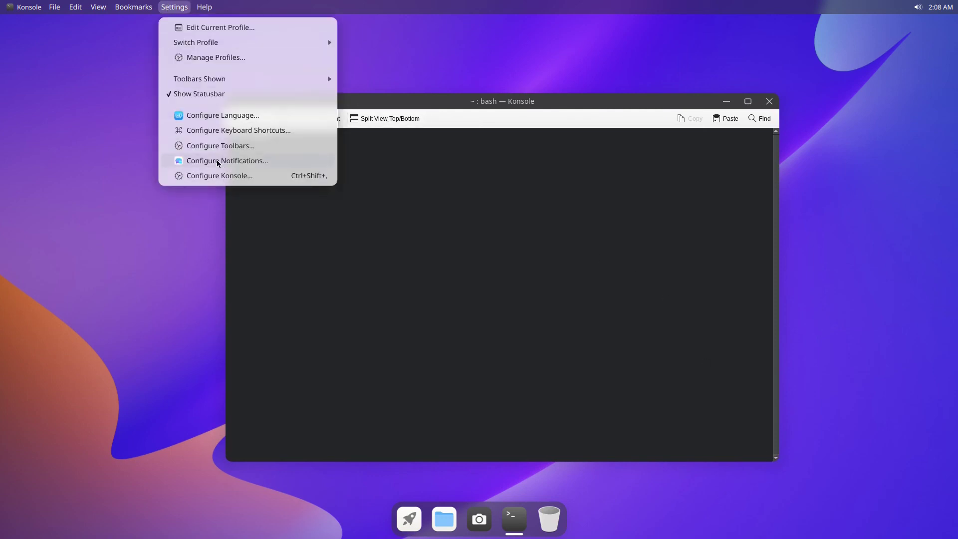
left_click(220, 176)
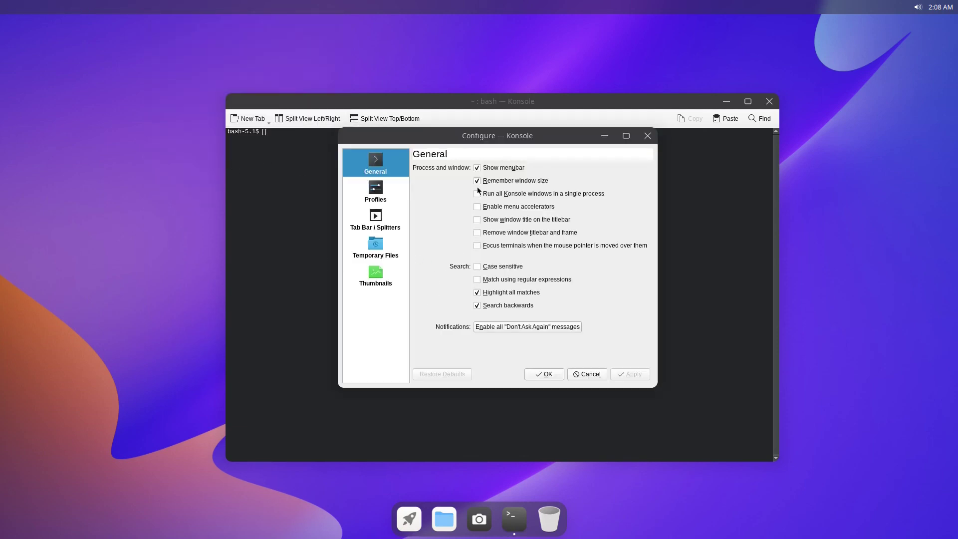
left_click(370, 197)
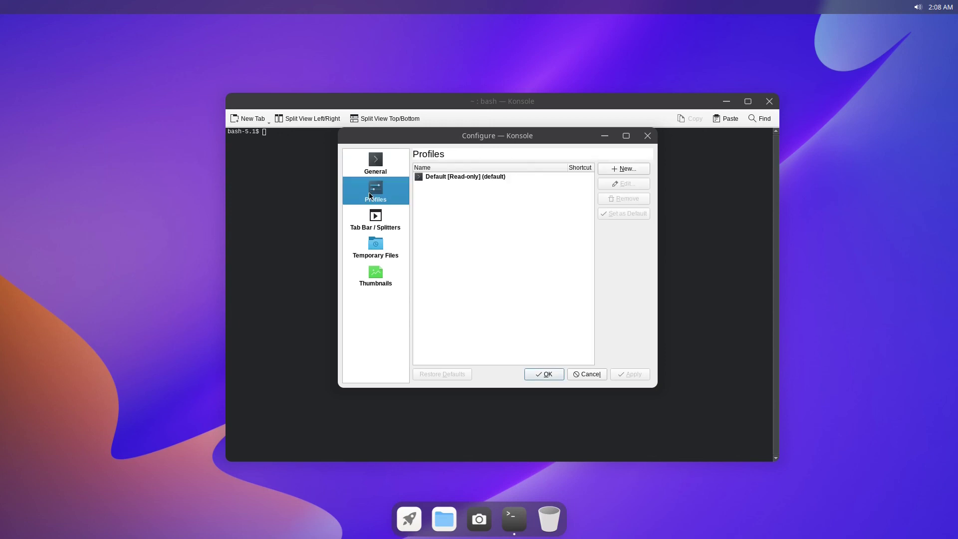
left_click(636, 171)
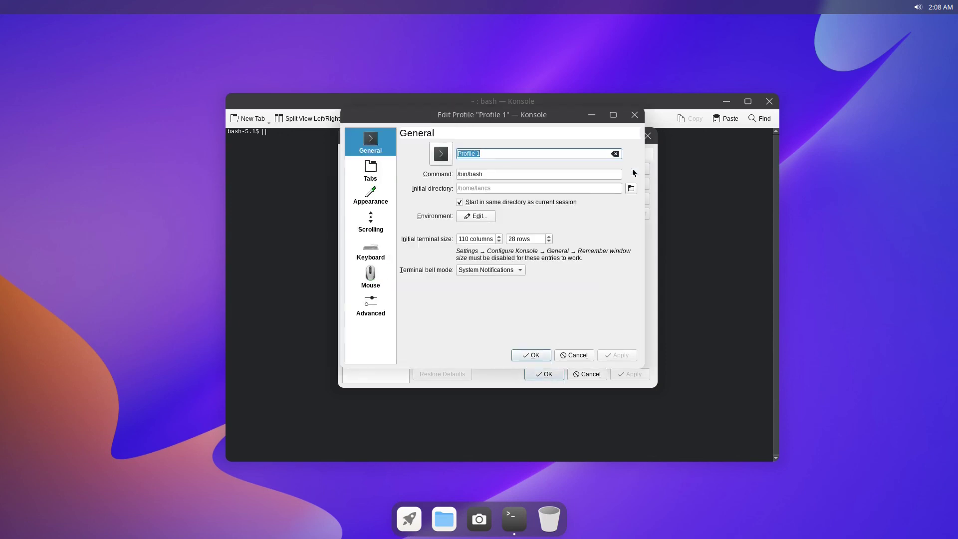
type("snuk")
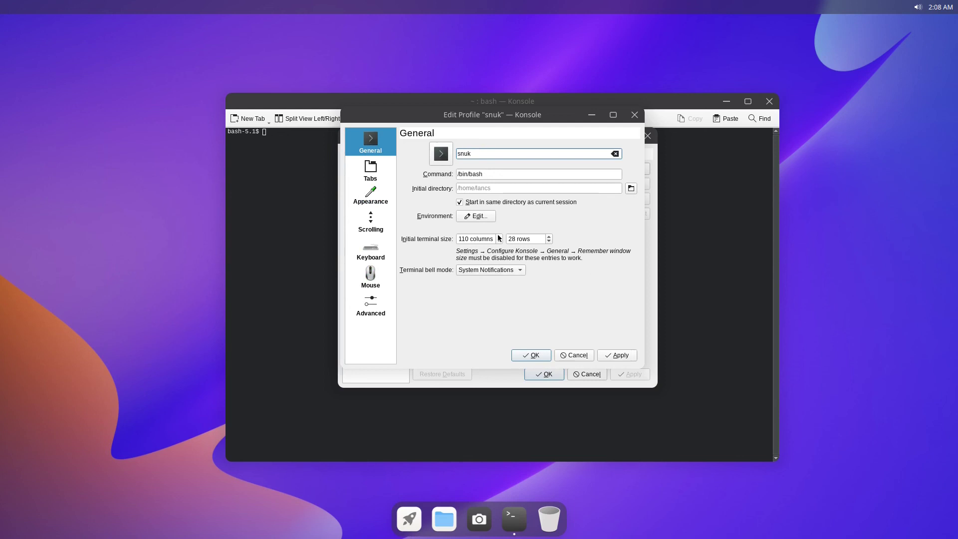
Set the profile's initial terminal size to 155 columns and 47 rows, and save the profile
scroll(499, 239, "up", 5)
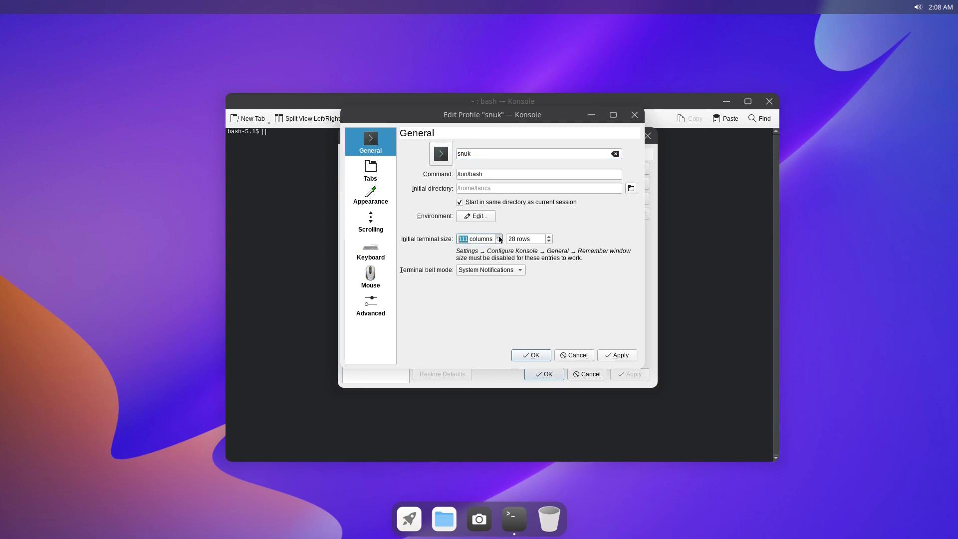
scroll(500, 239, "up", 3)
scroll(500, 239, "up", 5)
scroll(500, 239, "up", 4)
scroll(551, 239, "up", 2)
scroll(550, 238, "up", 2)
scroll(550, 238, "up", 3)
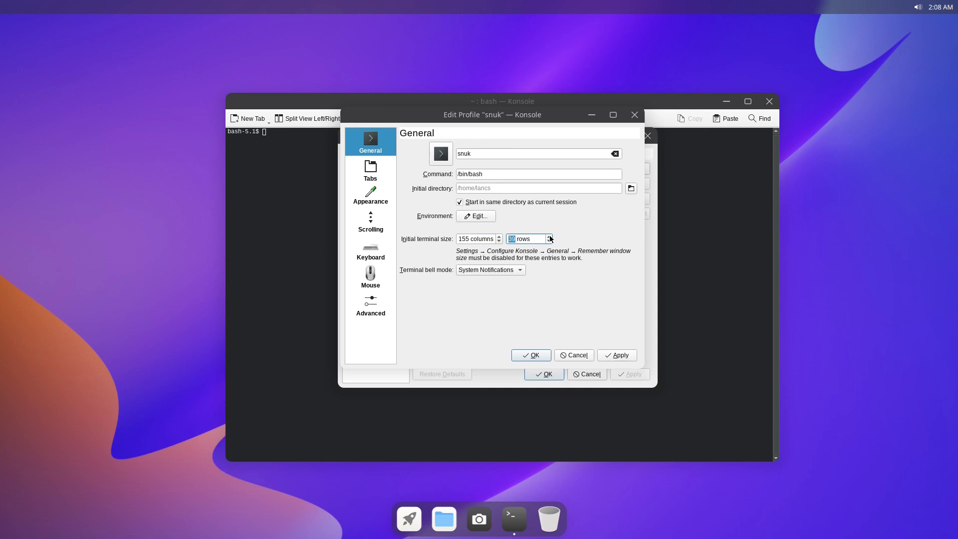
scroll(551, 239, "up", 3)
left_click(550, 236)
left_click(612, 355)
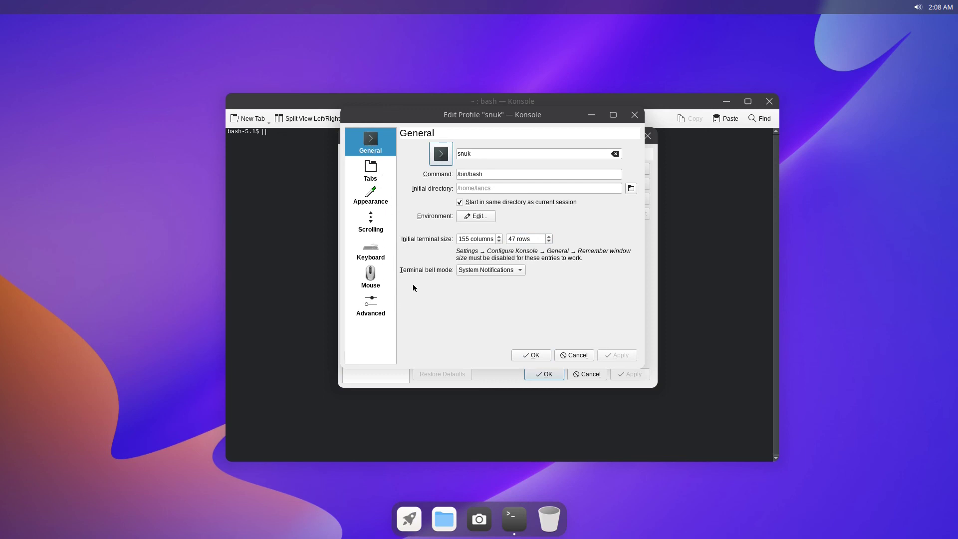
left_click(538, 356)
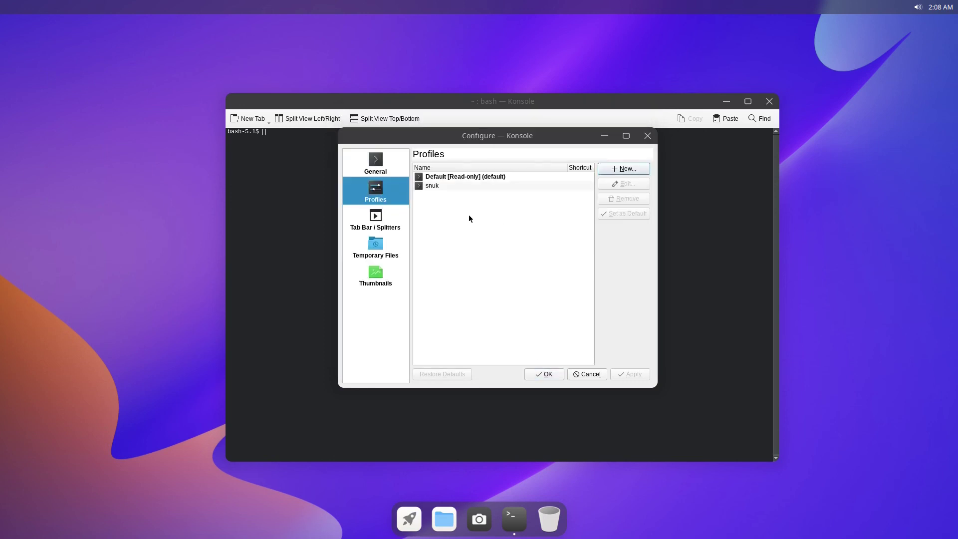
Disable remembering the window size in Konsole's general settings, apply the change, and close the terminal
left_click(371, 159)
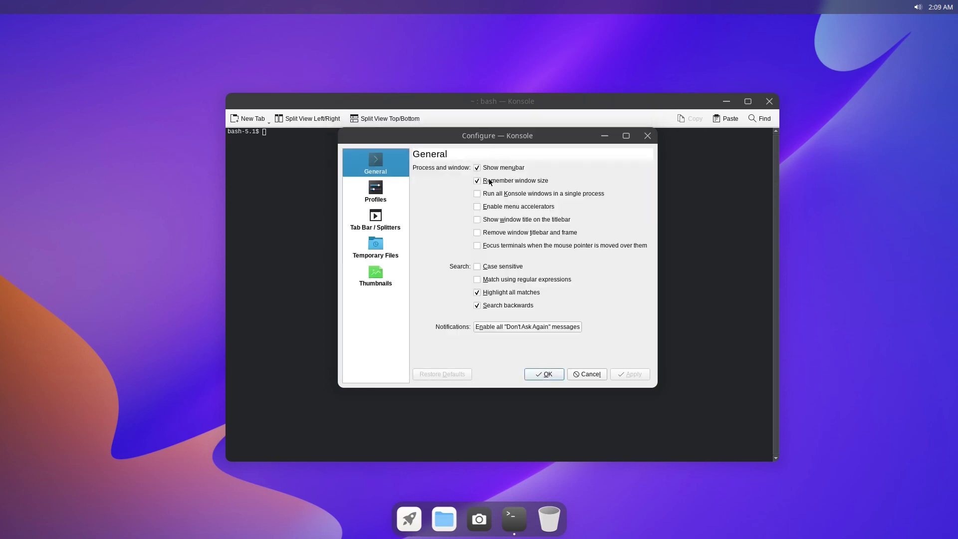
left_click(478, 181)
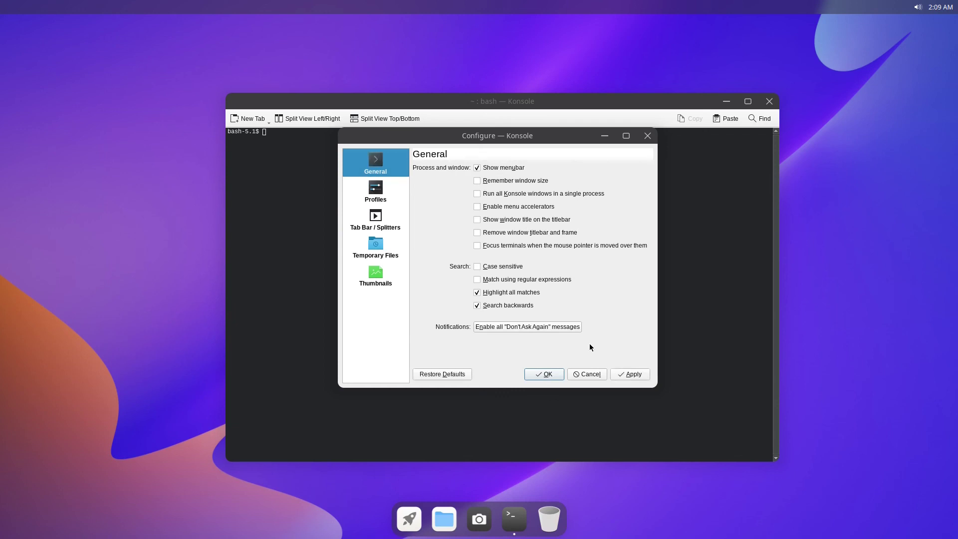
left_click(627, 371)
left_click(547, 375)
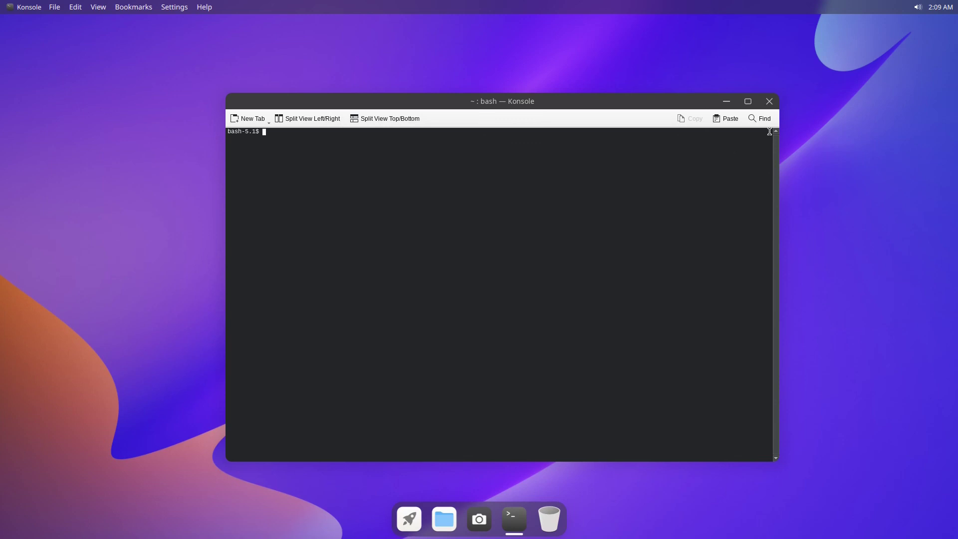
left_click(770, 103)
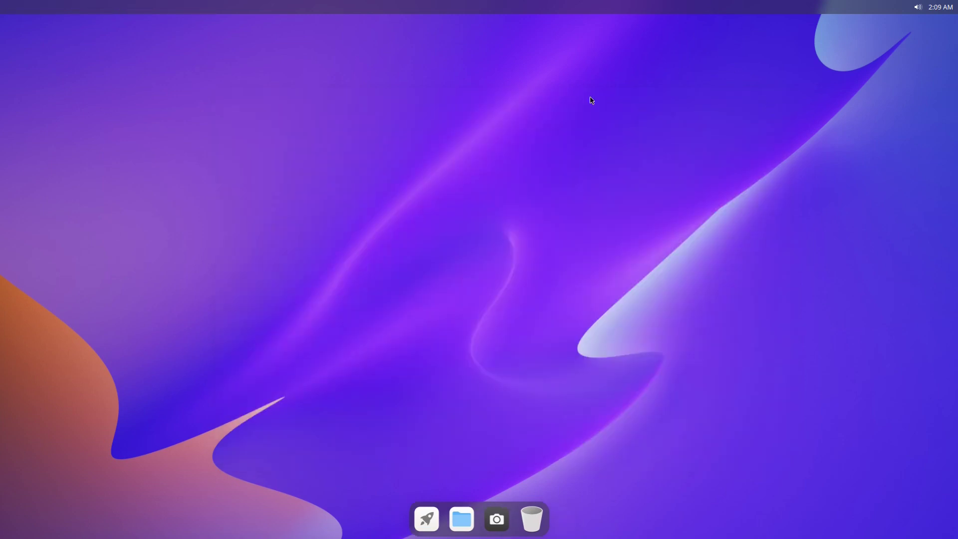
Open a new terminal, show the system information with neofetch, shift the window slightly, and close it
key("ctrl+alt+t")
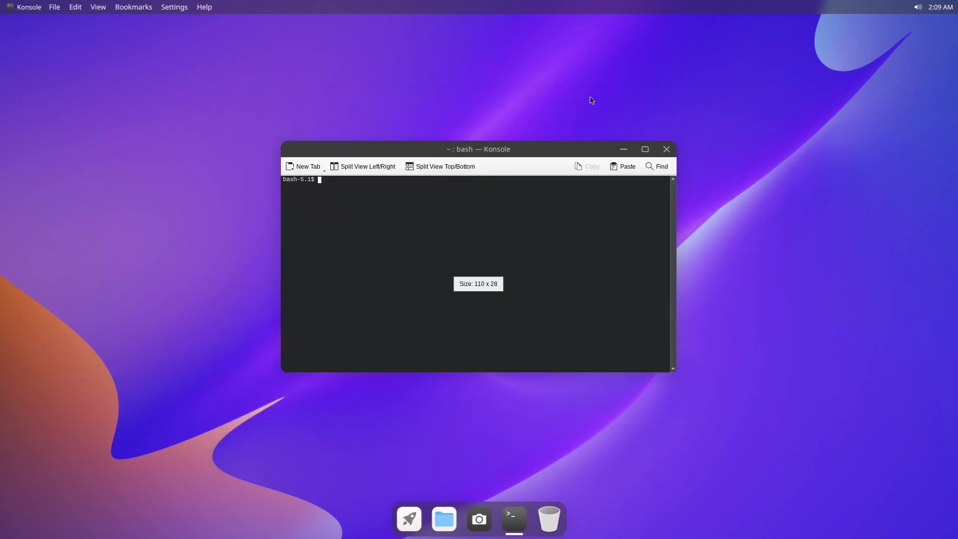
type("neo")
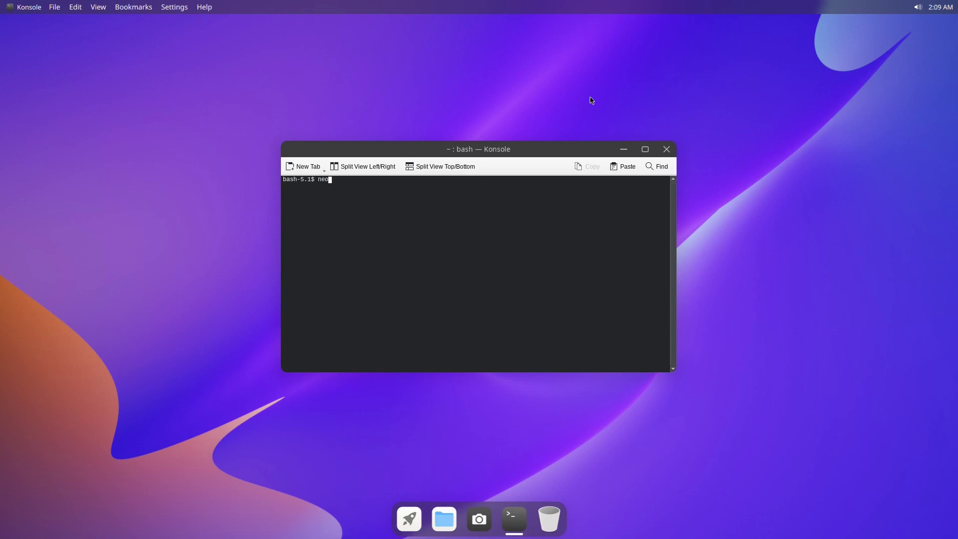
type("fetch")
key("Return")
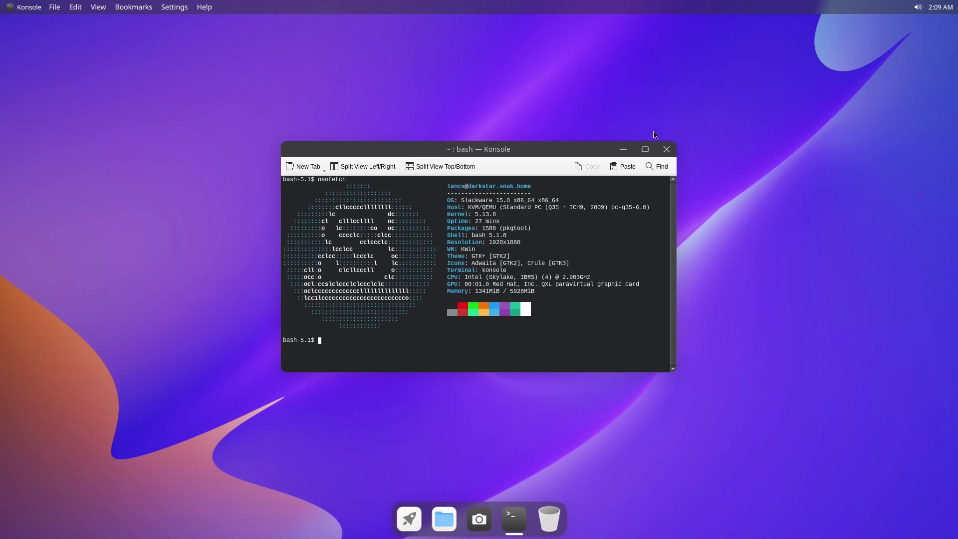
left_click_drag(565, 149, 544, 118)
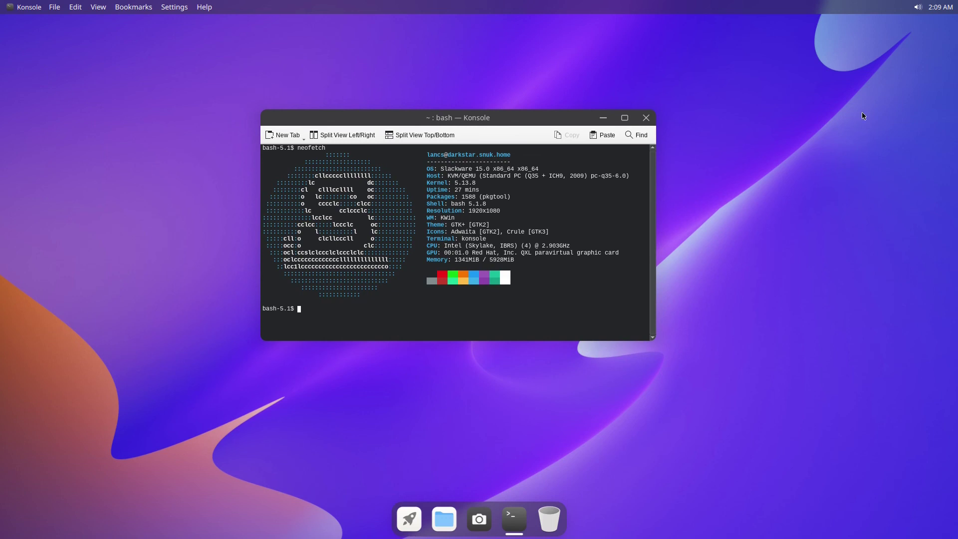
left_click(646, 118)
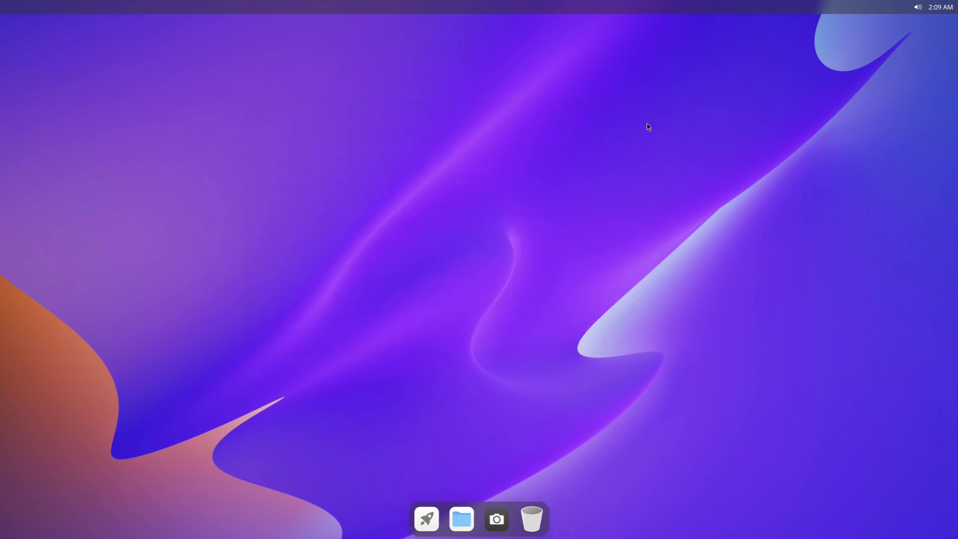
Open the desktop's power and session options from the system controls
left_click(922, 10)
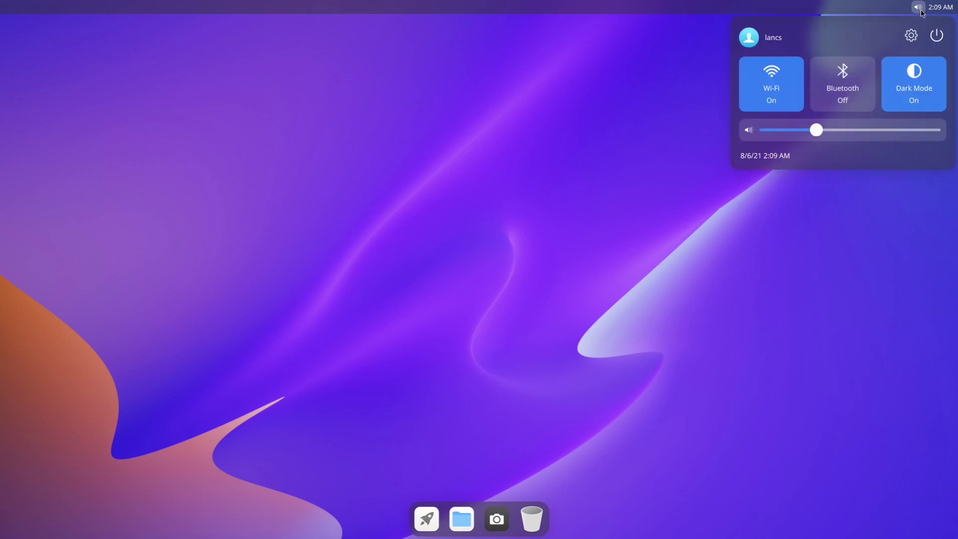
left_click(936, 37)
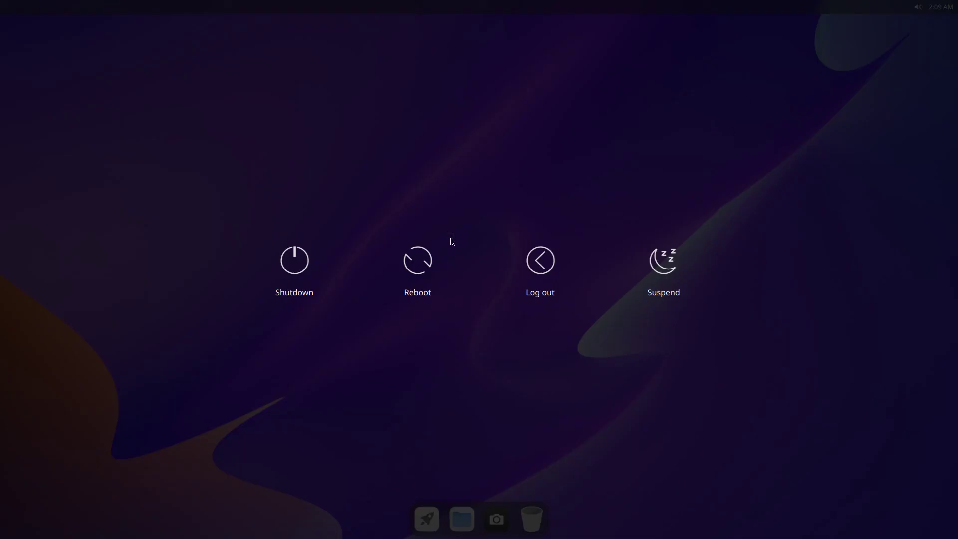